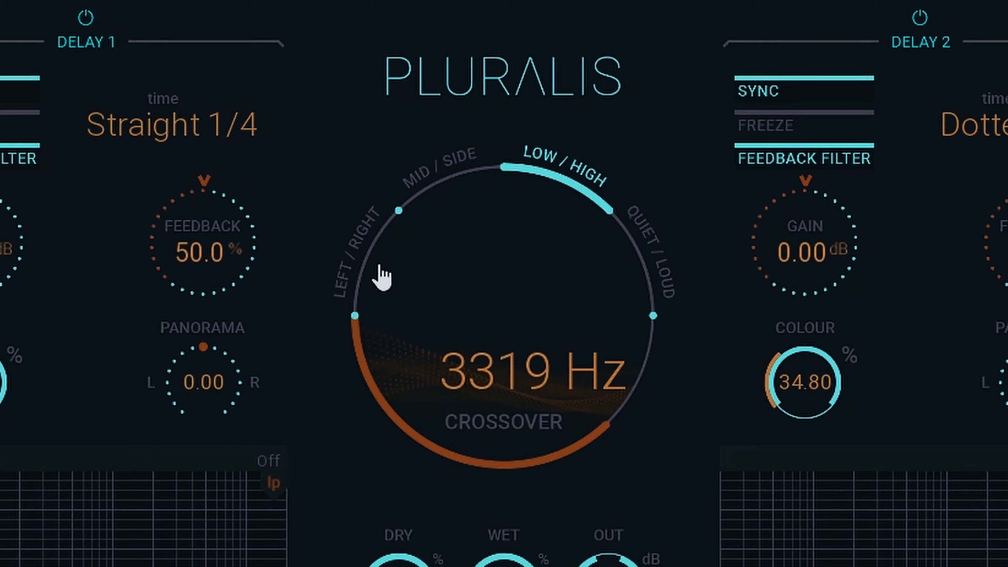
Step: Try the Left/Right, Mid/Side, Low/High and Quiet/Loud modes of the Pluralis delay on the Eart track
left_click(354, 270)
left_click(434, 185)
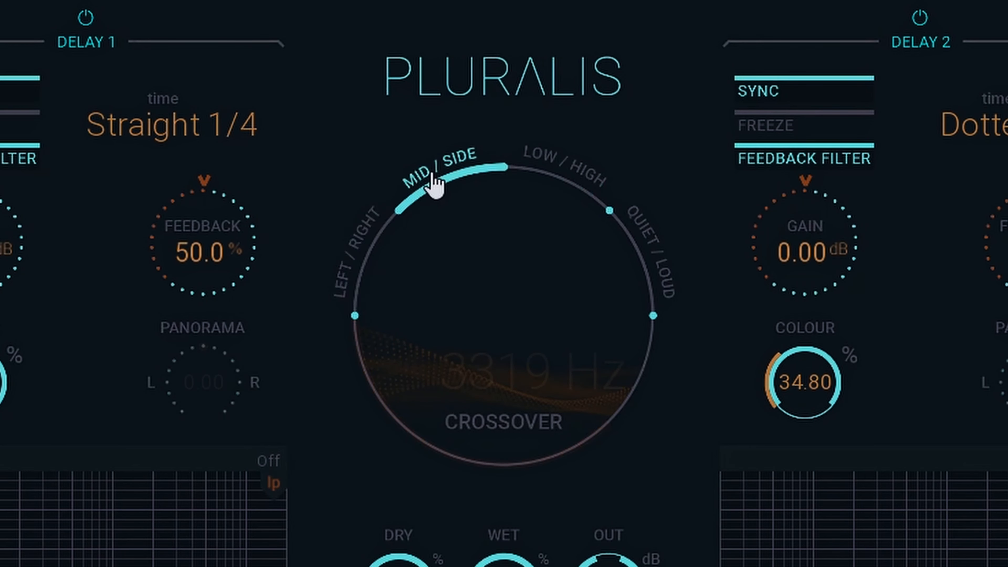
left_click(580, 175)
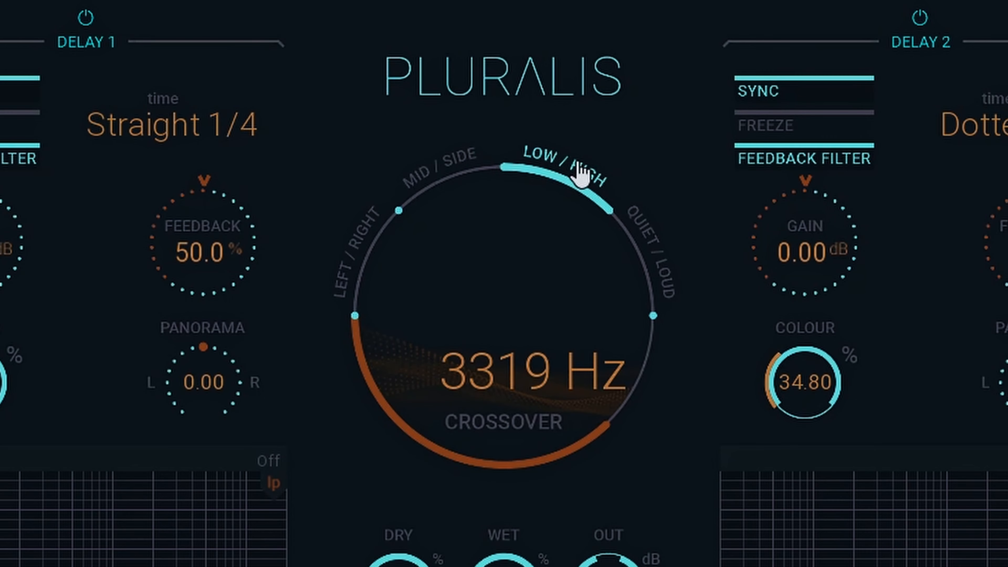
left_click(662, 258)
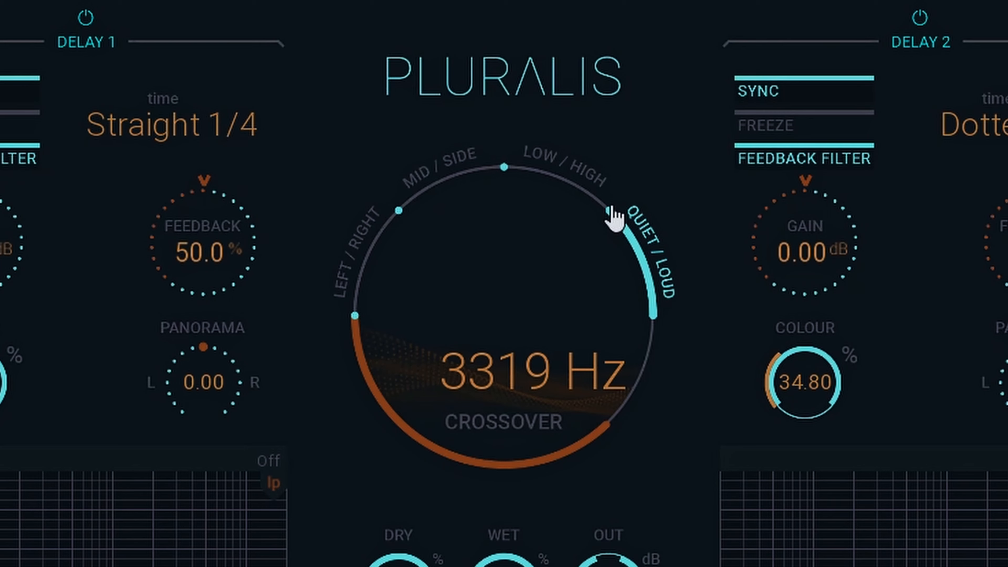
left_click(548, 181)
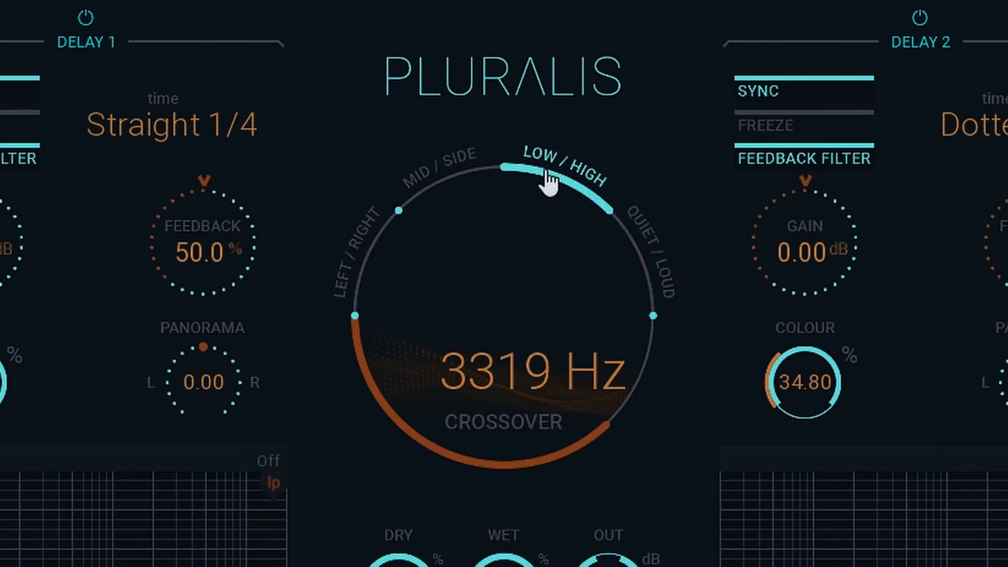
left_click(435, 181)
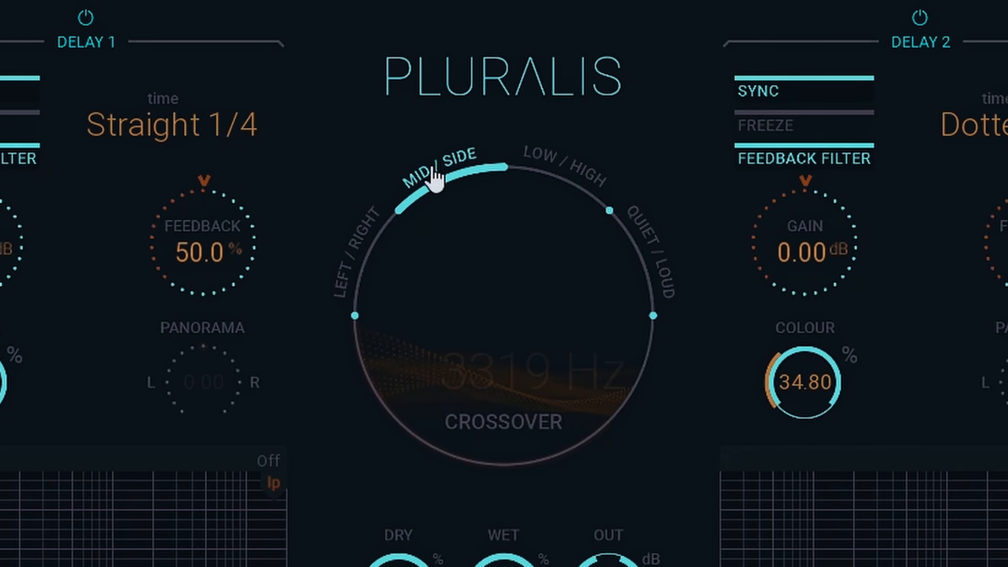
left_click_drag(433, 167, 434, 245)
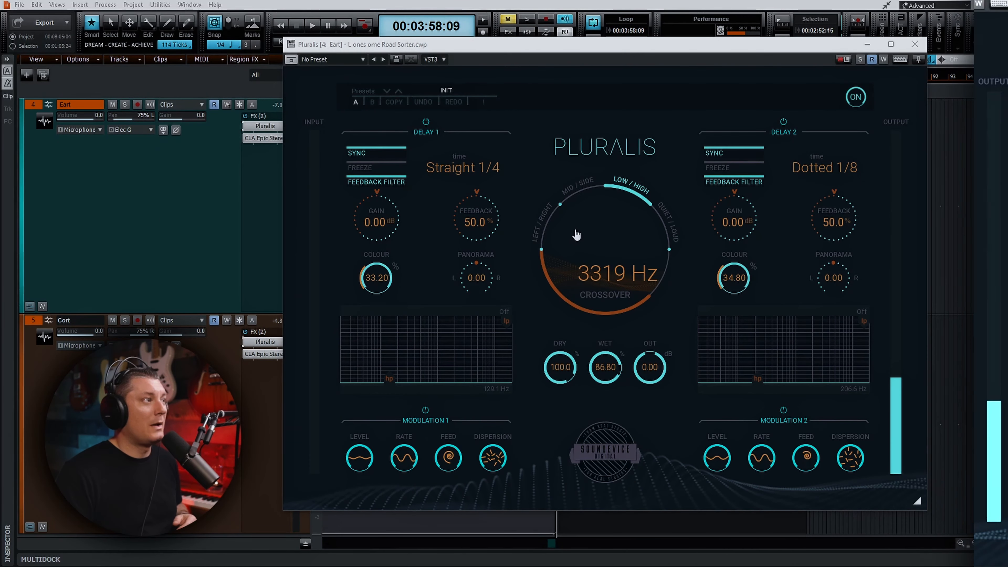
Step: Look through the note-value options for Delay 1's time in Pluralis without changing it, and close the plug-in window
left_click(472, 168)
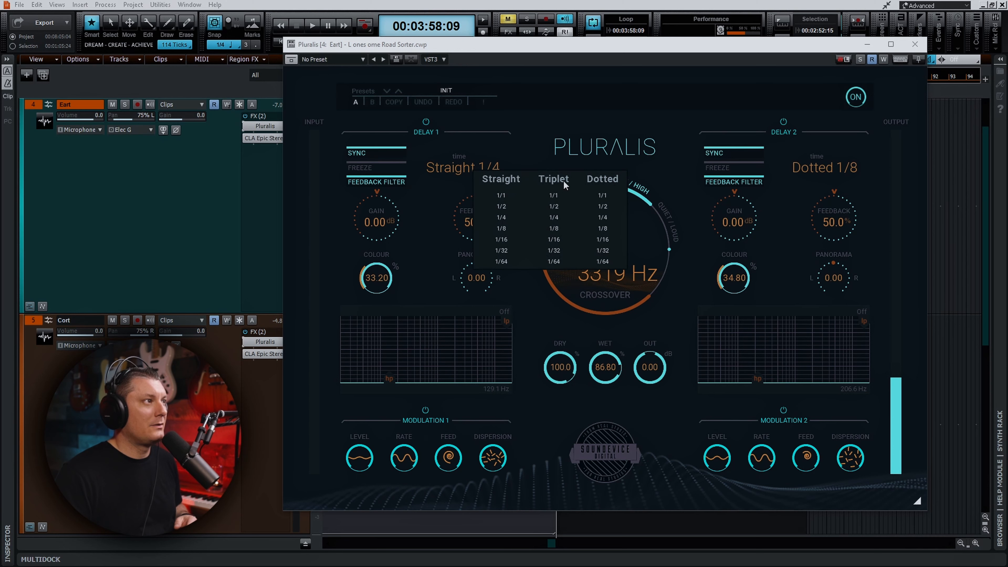
left_click(535, 123)
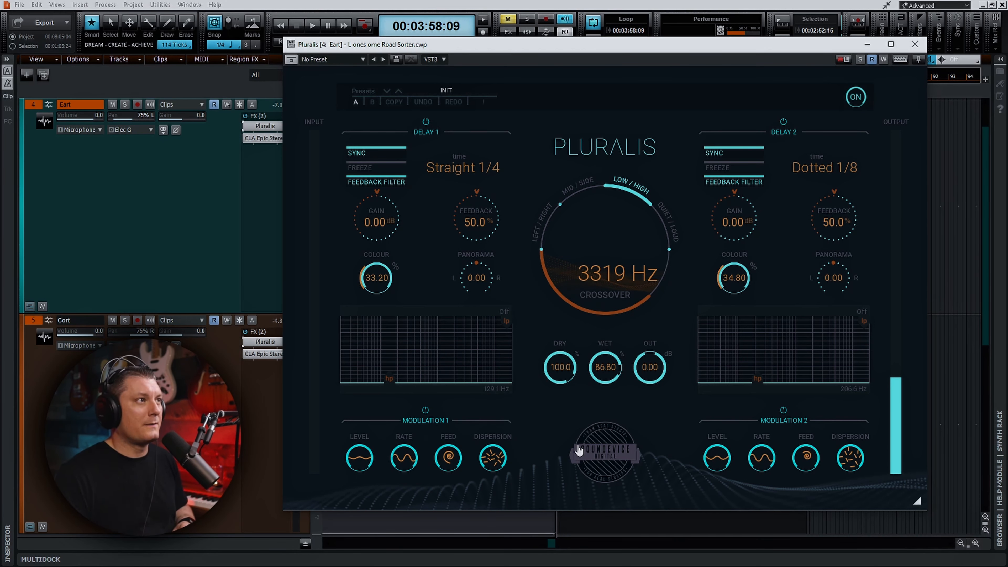
left_click(914, 44)
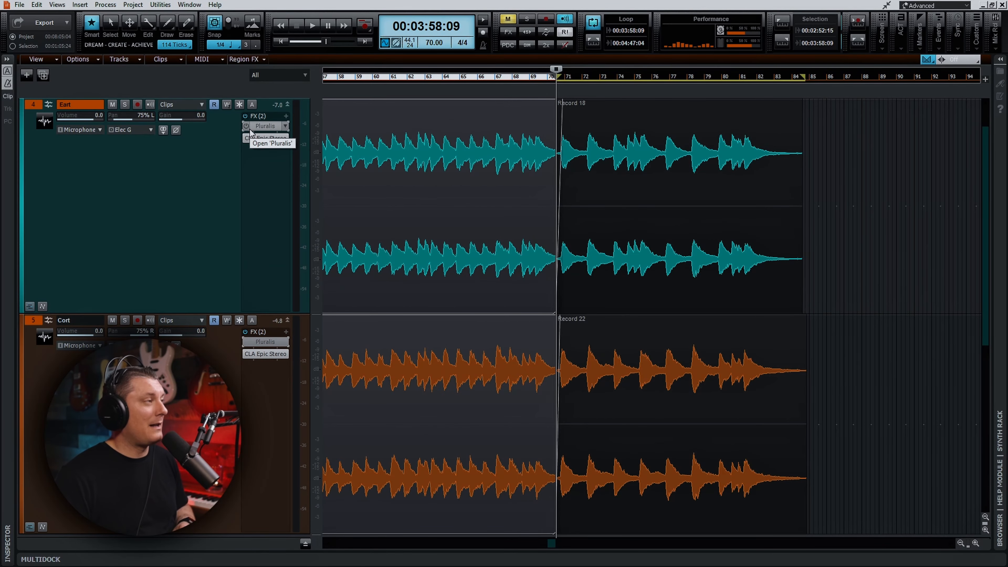
Step: Review the CLA Epic Stereo settings on the Eart and Cort tracks, keeping the plug-in window clear of the track controls, and close it
double_click(260, 140)
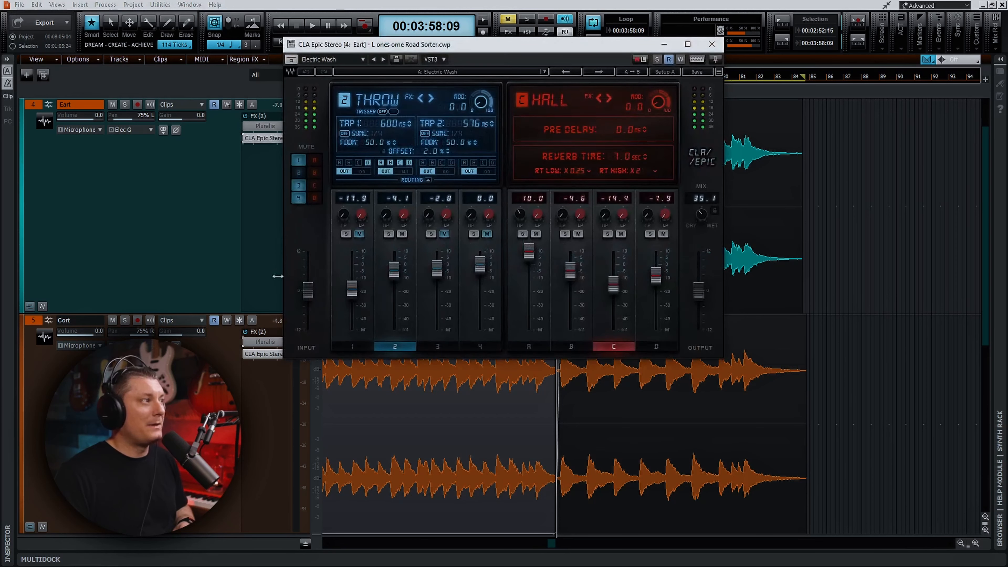
left_click(265, 354)
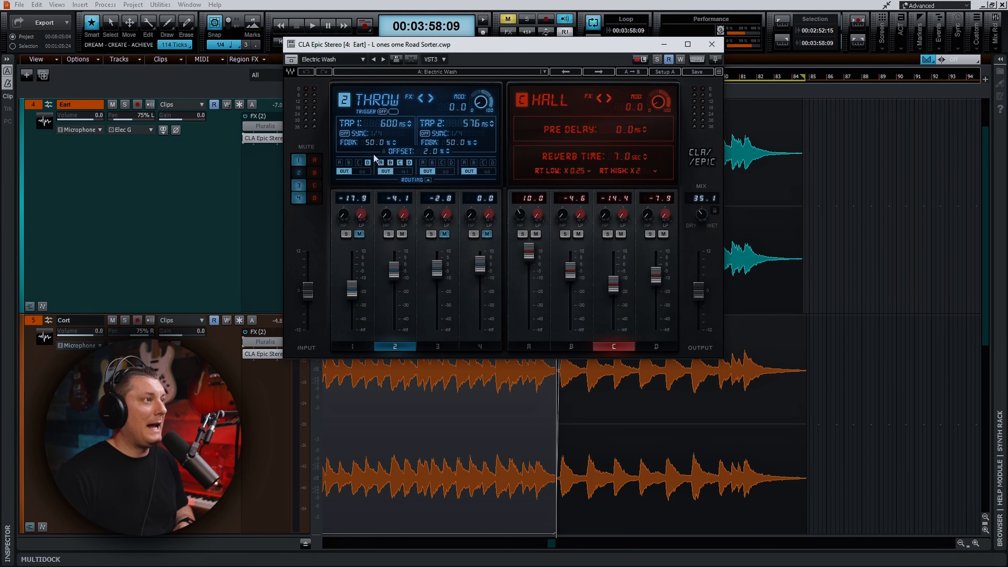
left_click_drag(510, 43, 324, 145)
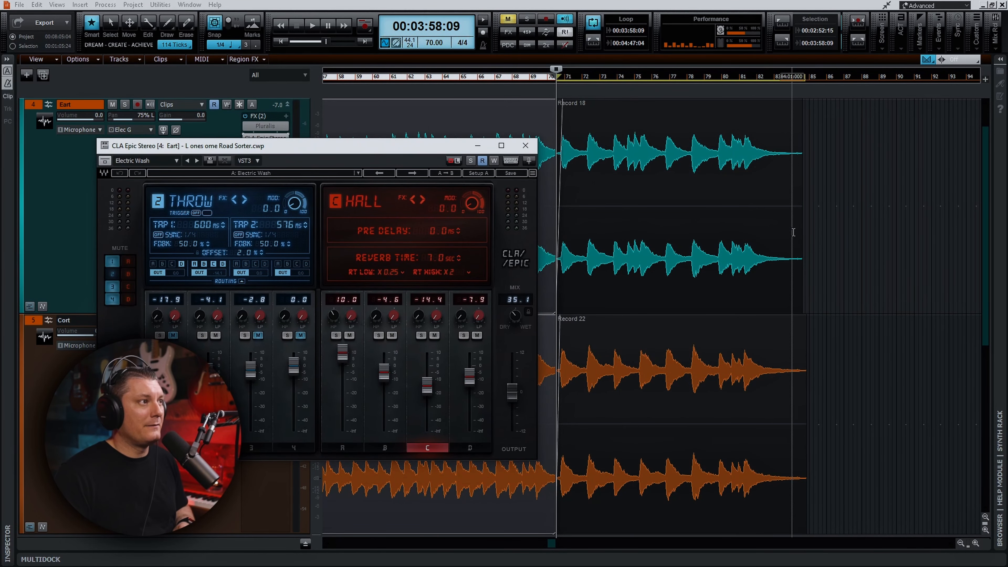
left_click_drag(415, 146, 799, 119)
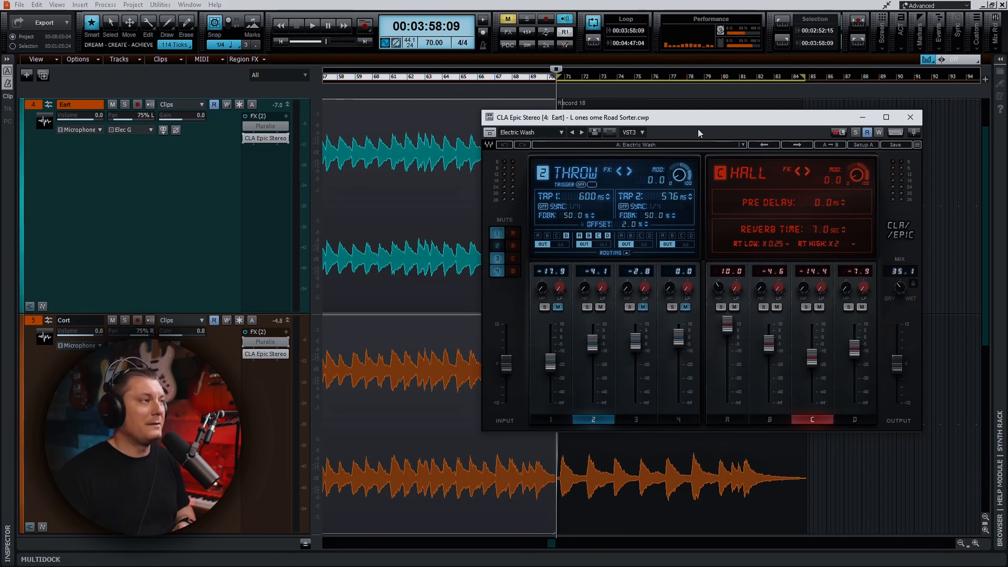
double_click(265, 353)
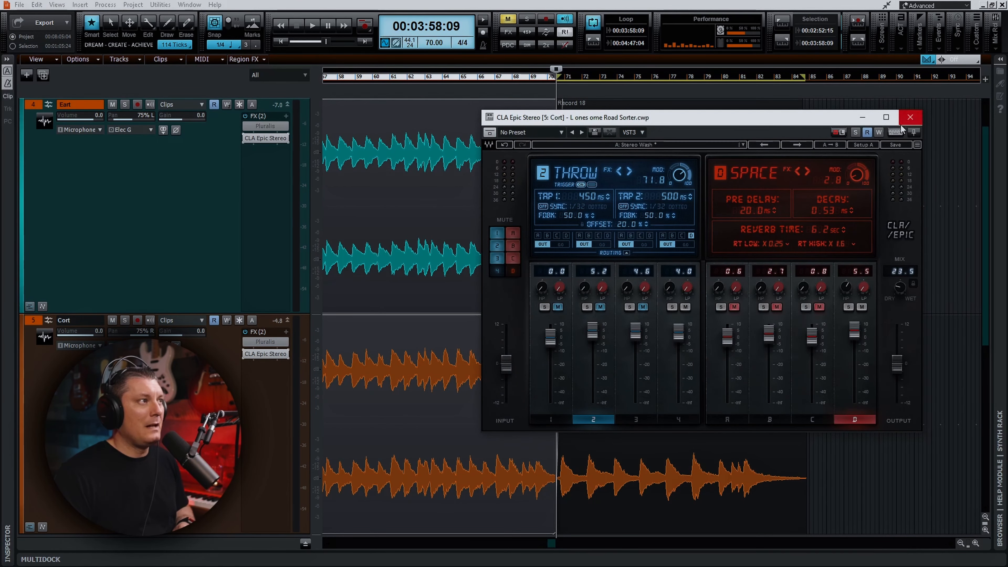
left_click(910, 117)
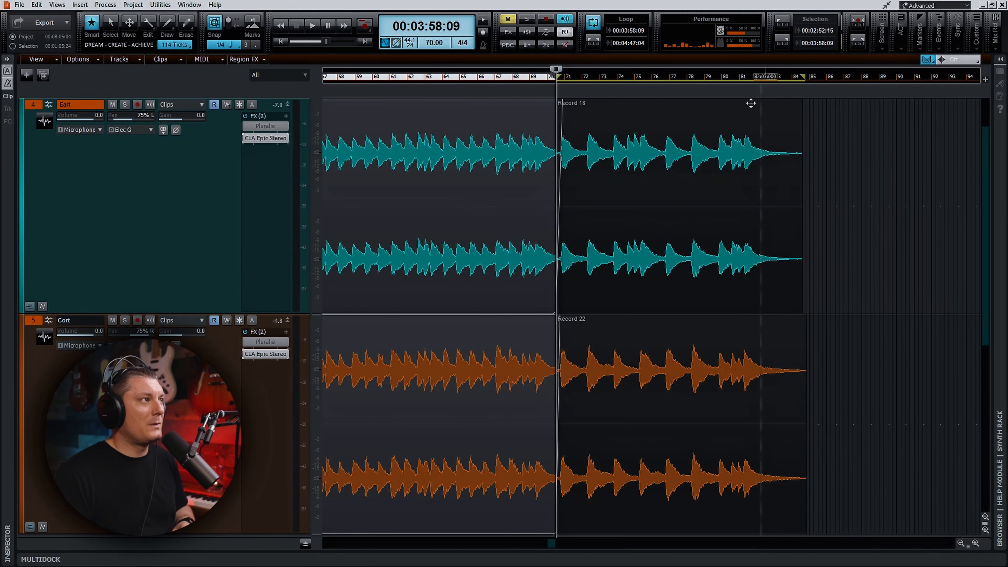
Step: Audition the guitar tracks with CLA Epic Stereo active, stop playback, and bypass that effect on both the Eart and Cort tracks
left_click(313, 25)
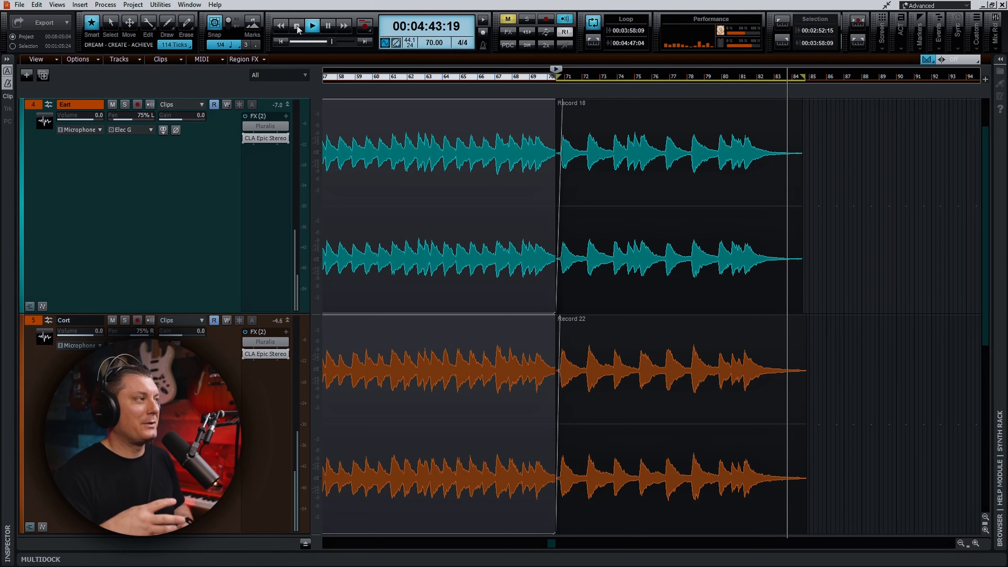
left_click(297, 25)
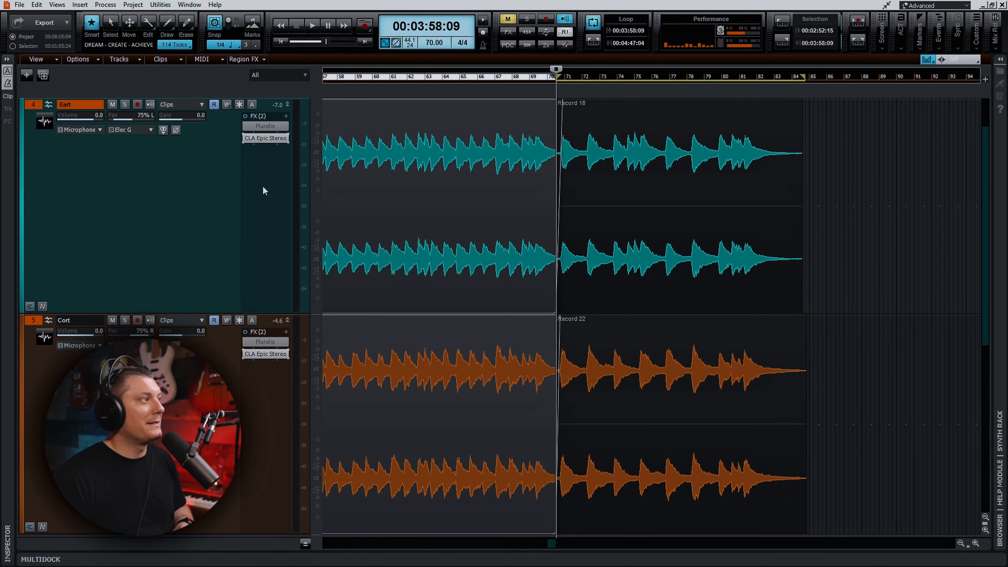
left_click(247, 140)
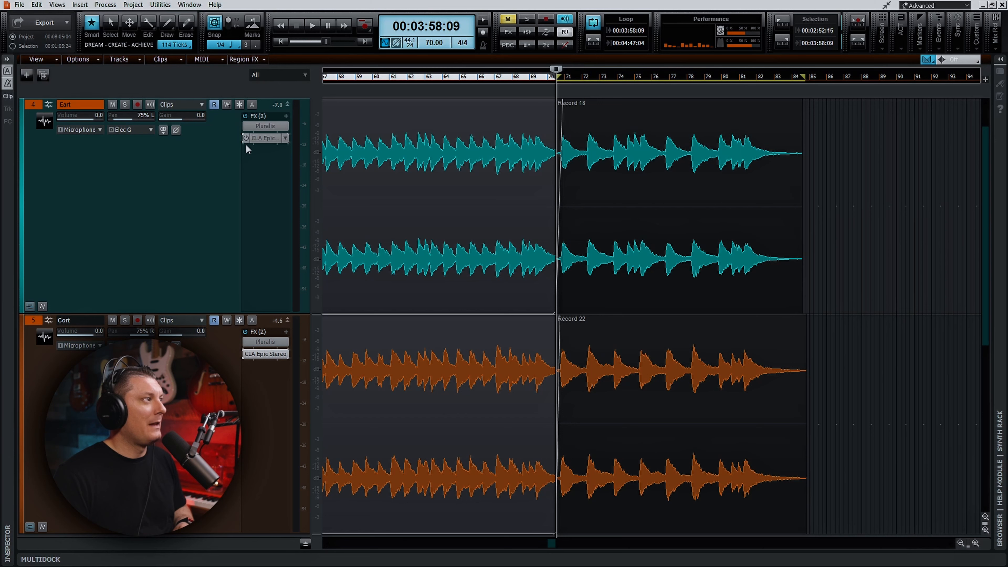
left_click(246, 355)
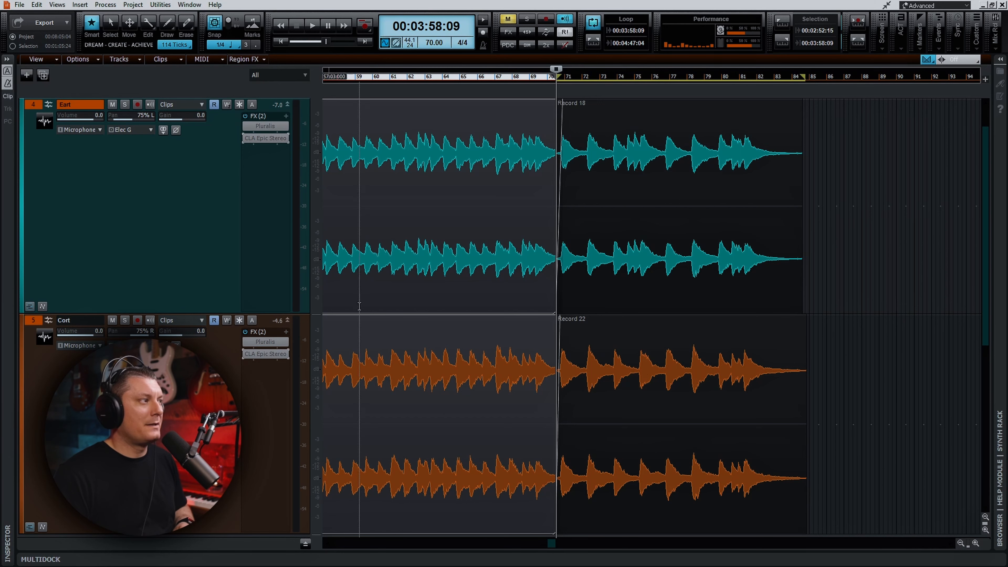
Step: Place the playhead at 00:04:32:17 and audition the ending of both guitar tracks
left_click(732, 76)
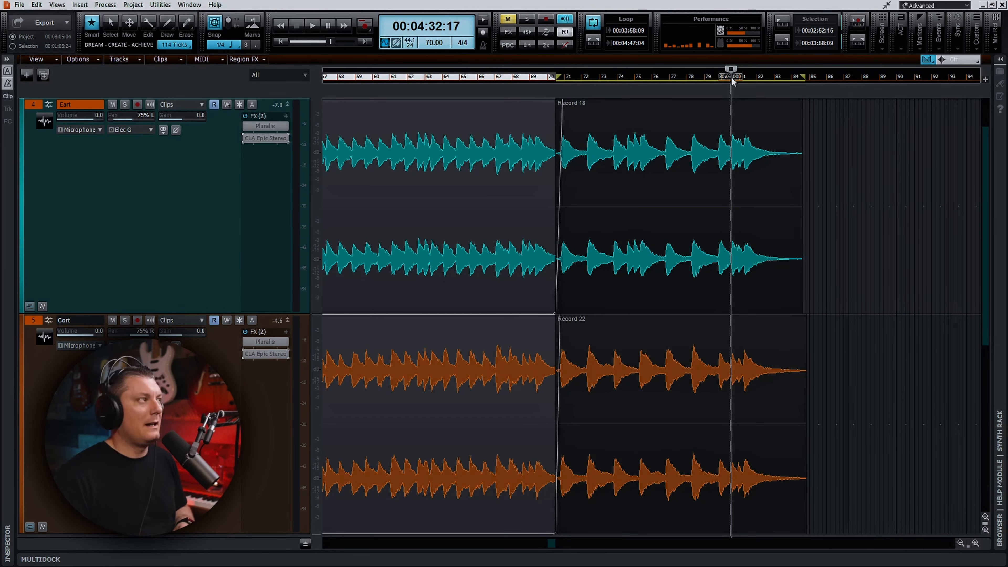
left_click(312, 25)
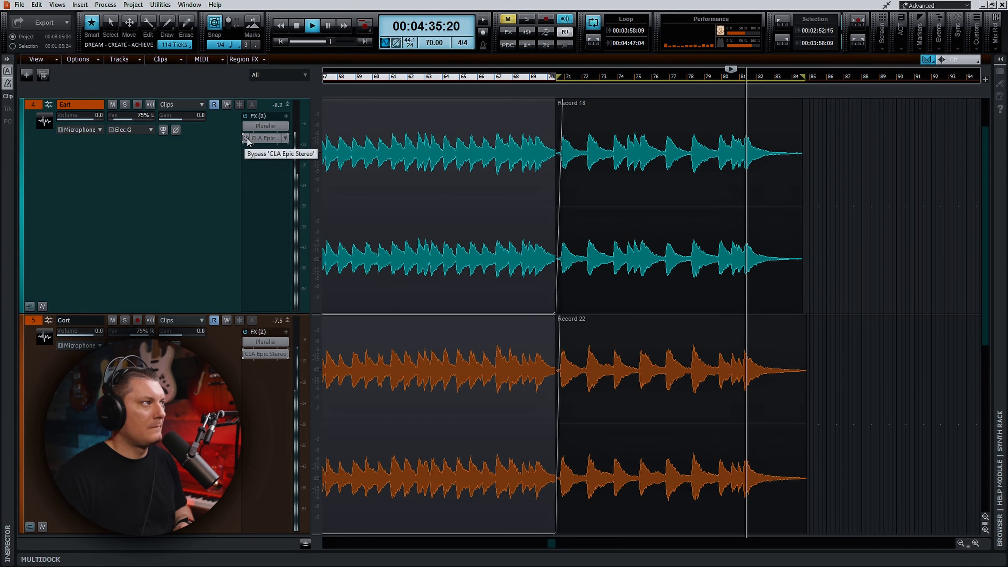
left_click(298, 24)
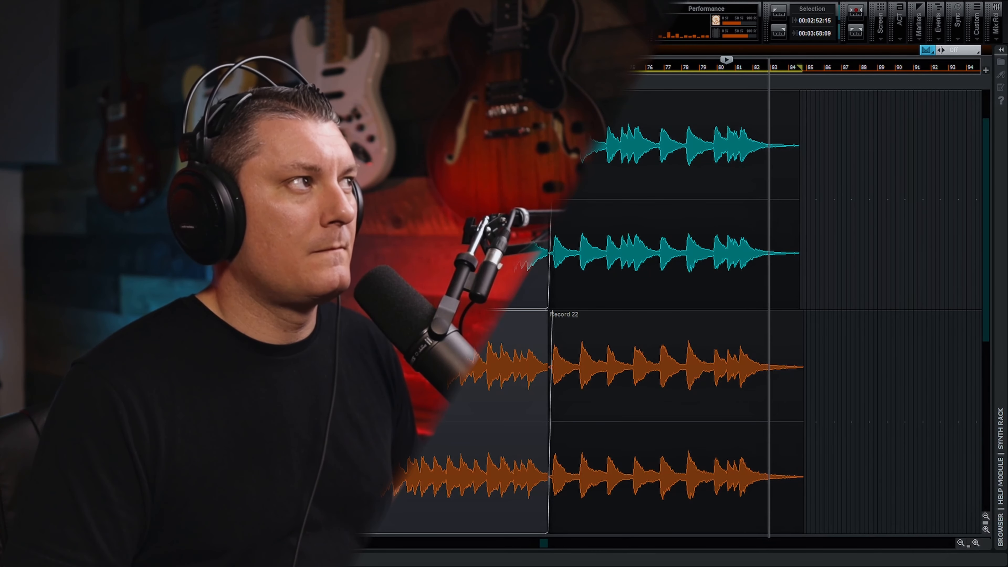
key("space")
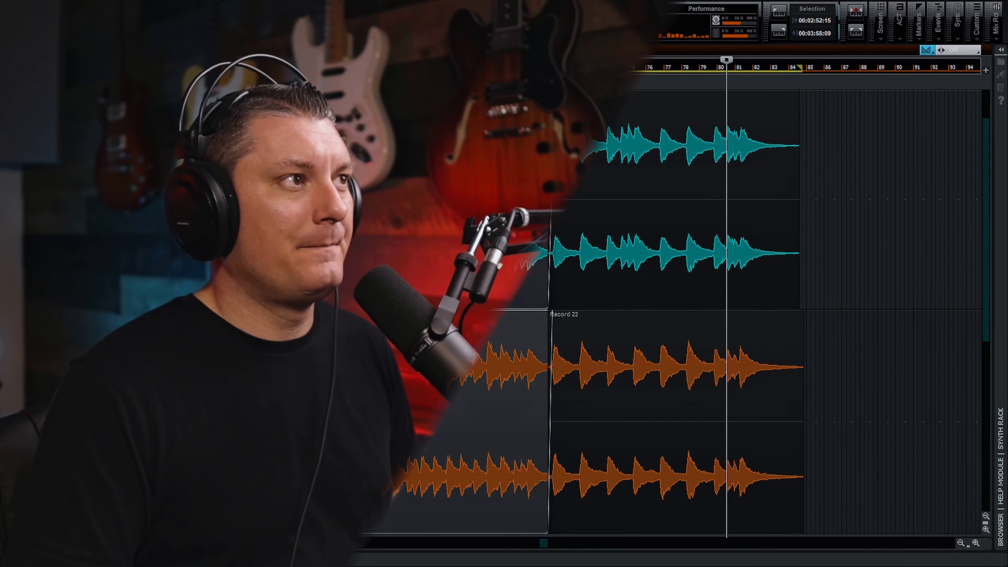
key("space")
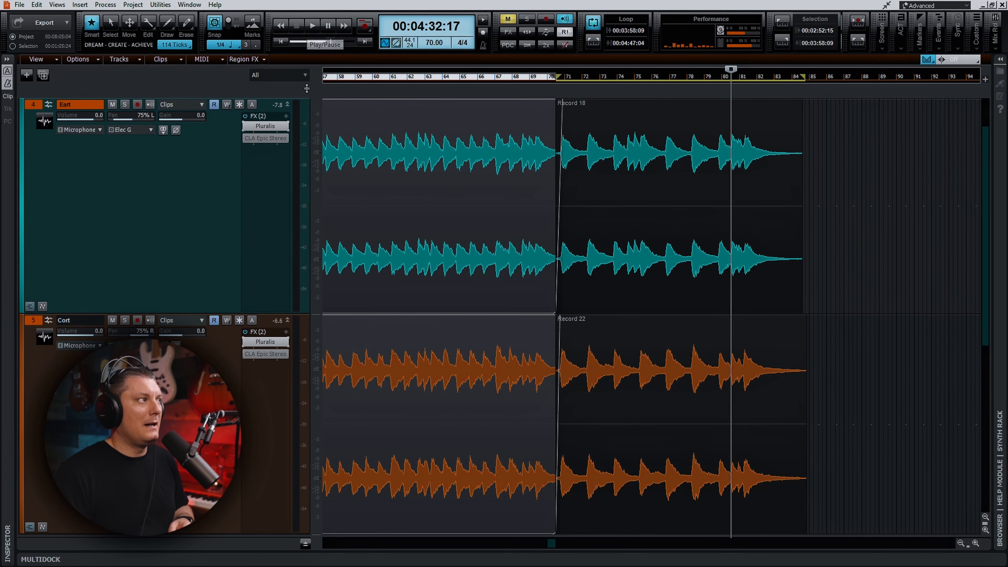
Step: Review the Pluralis settings on the Eart and Cort tracks, close the plug-in windows, and play the ending with both delays active
double_click(265, 126)
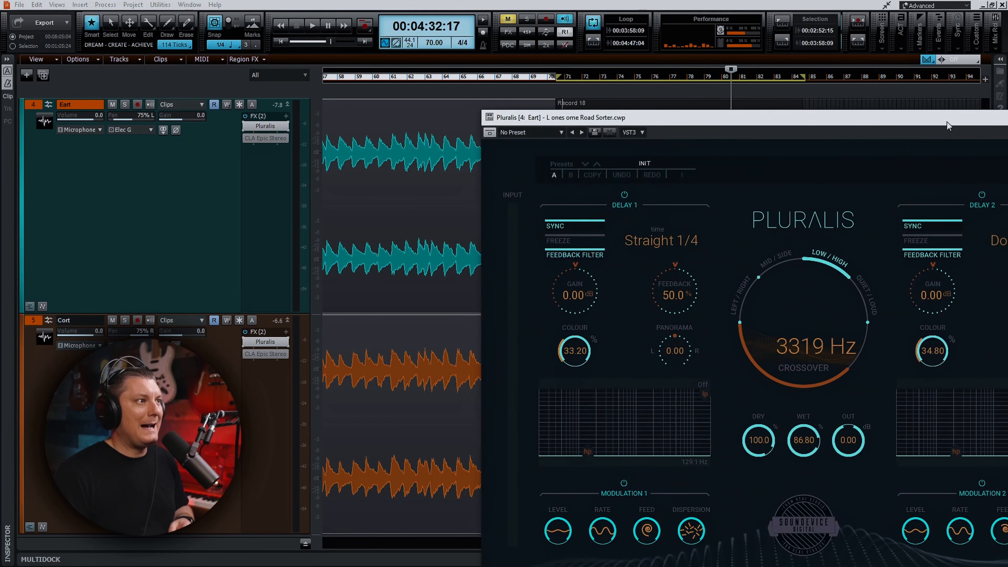
left_click_drag(947, 121, 808, 70)
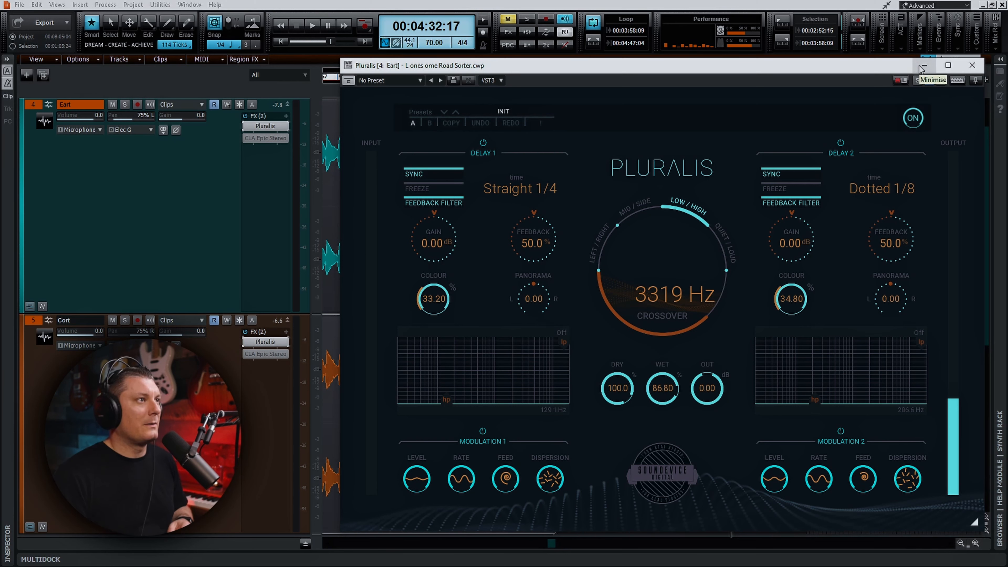
left_click(972, 65)
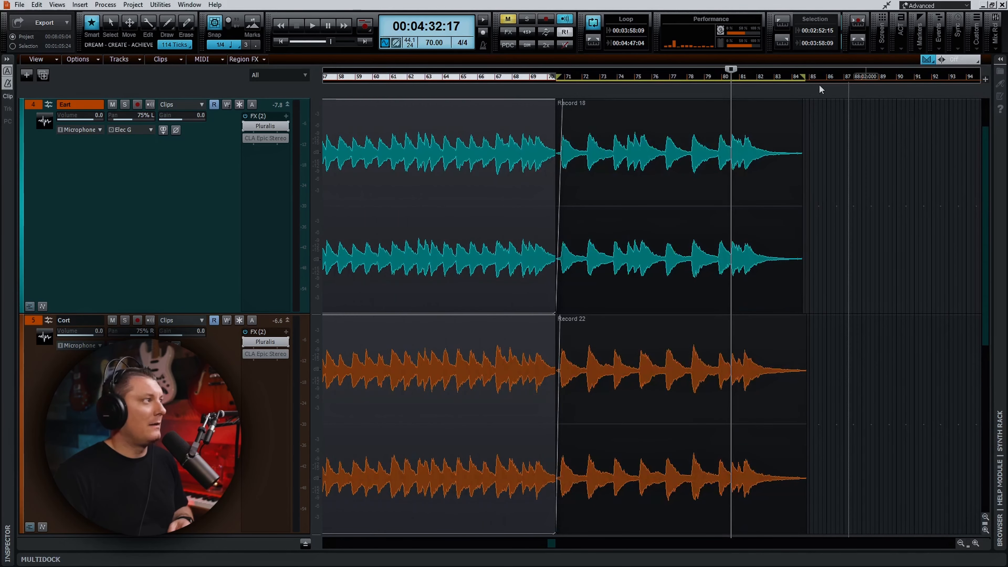
double_click(274, 342)
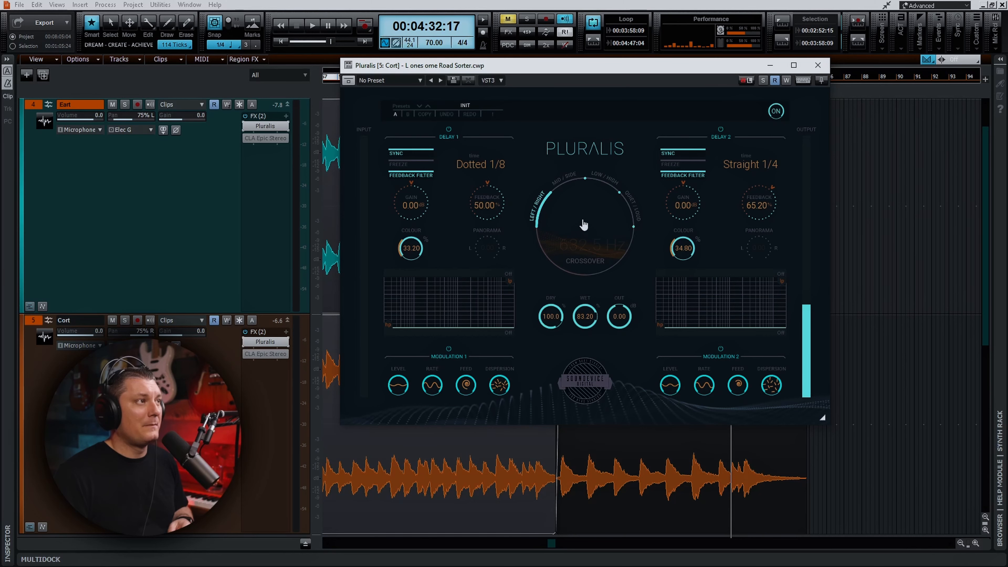
left_click(816, 67)
double_click(269, 131)
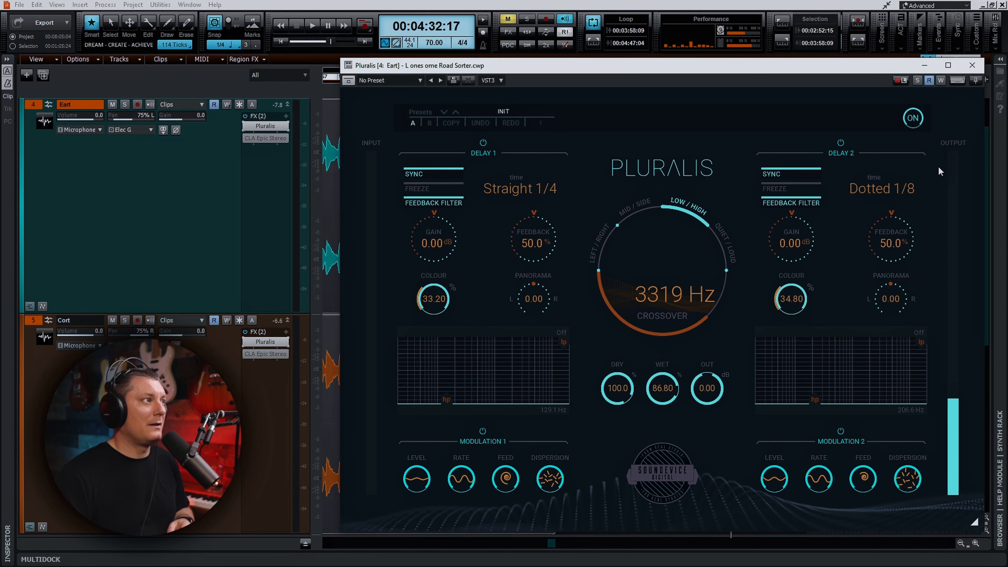
left_click(971, 66)
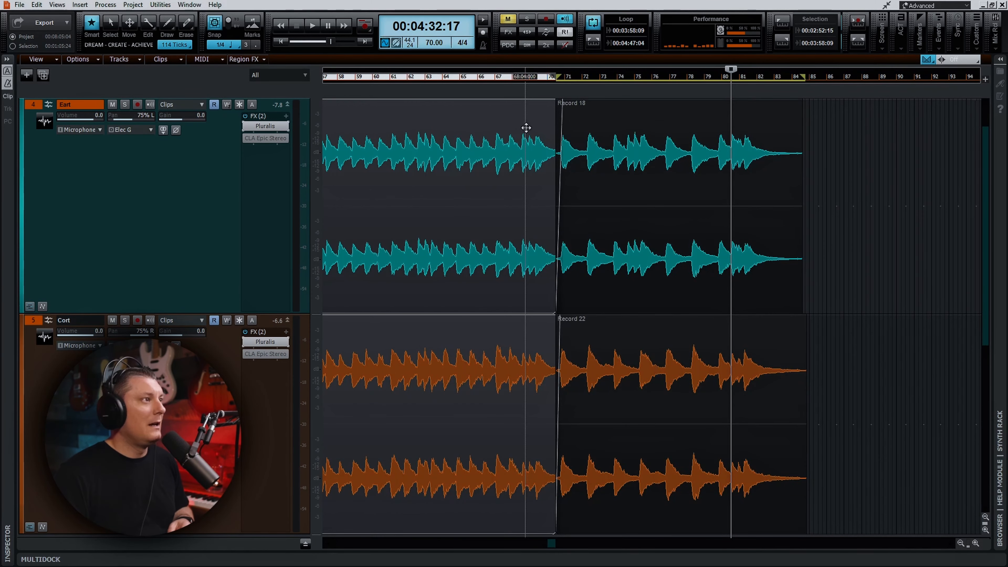
left_click(315, 25)
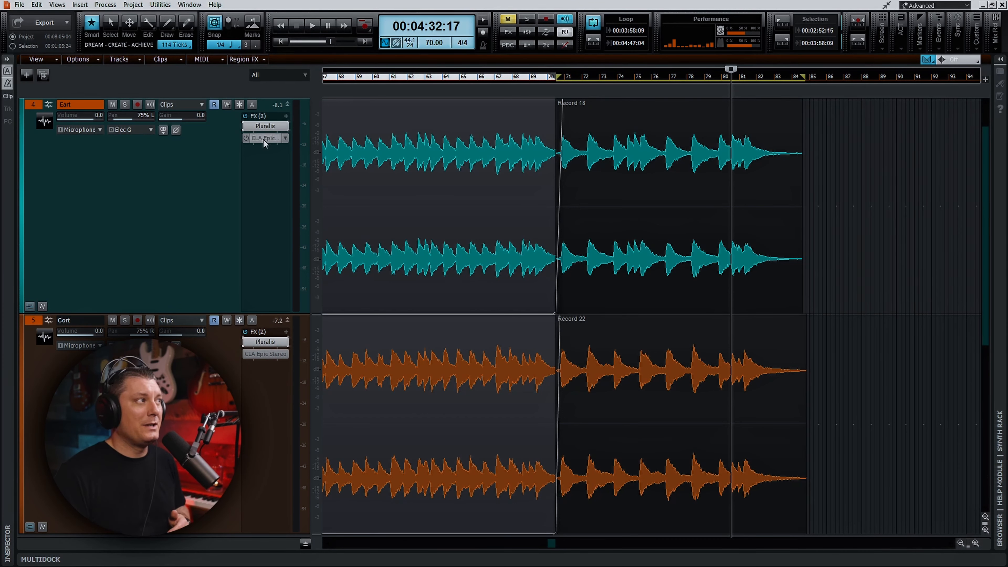
Step: Compare the CLA Epic Stereo settings with the Pluralis settings on the Eart track
left_click_drag(565, 73, 741, 91)
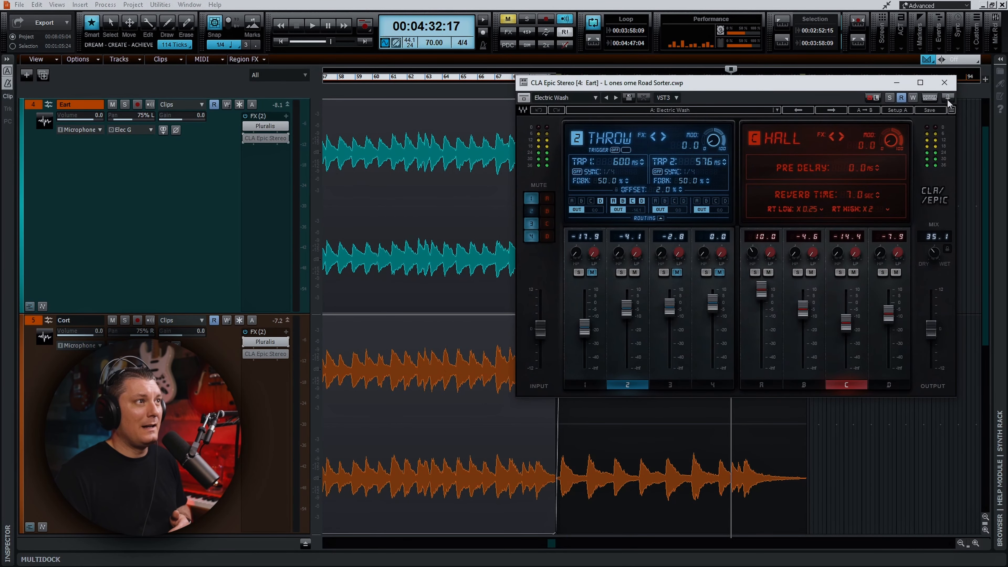
double_click(265, 126)
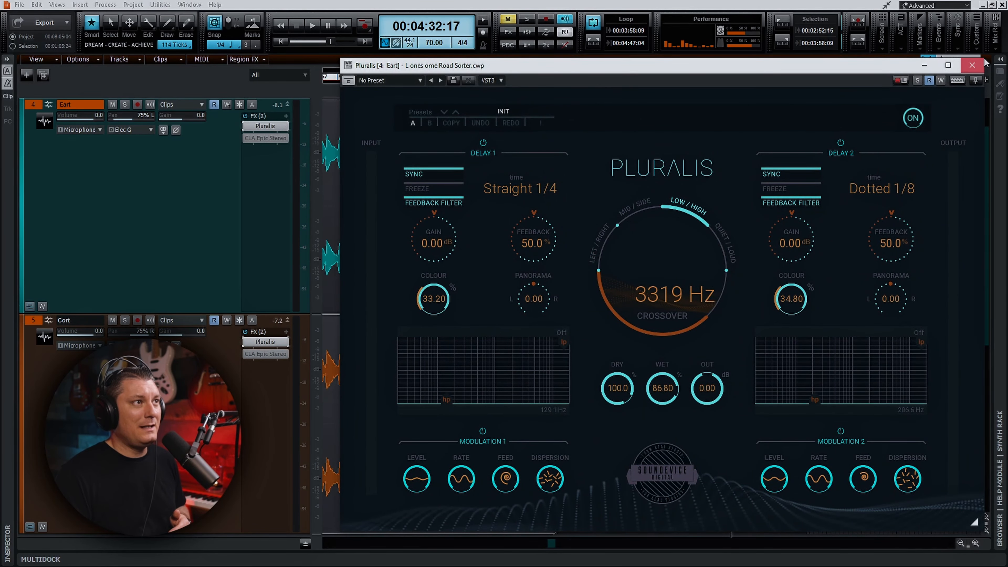
left_click(972, 66)
Step: Reopen Pluralis on the Eart track, shrink its window and move it beside the track controls
double_click(269, 127)
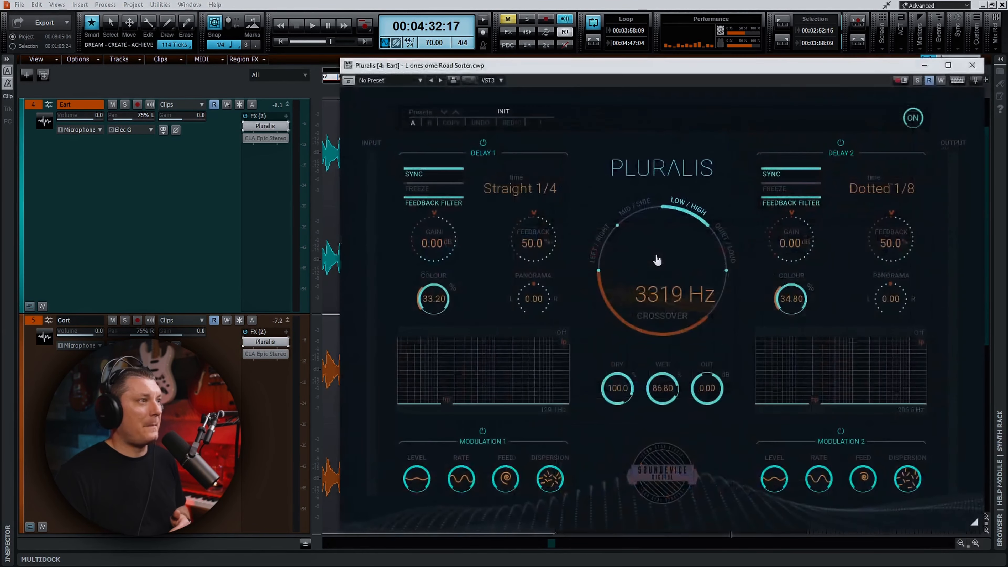
left_click_drag(978, 525, 790, 395)
left_click_drag(700, 69, 392, 77)
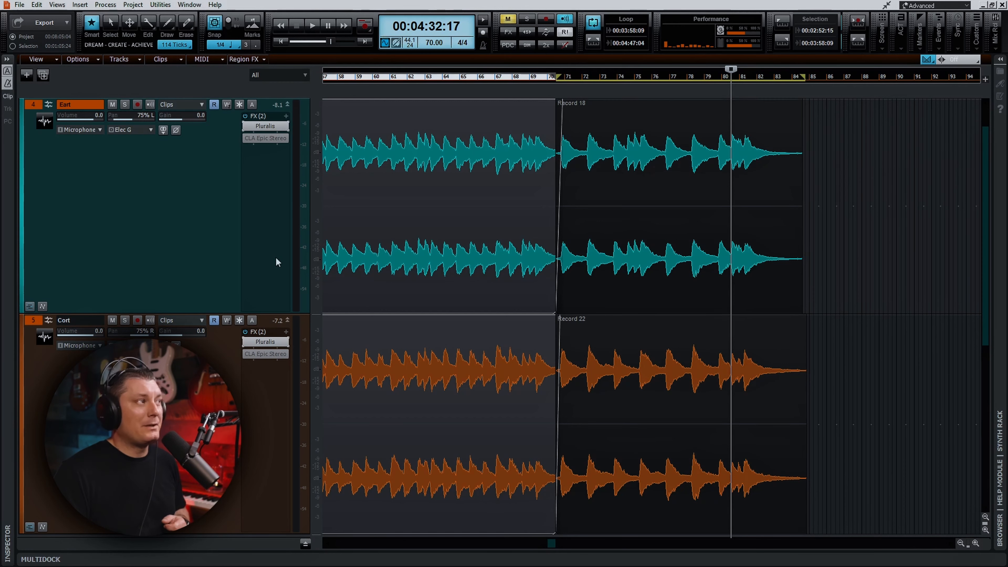
Step: Expand the Vox track to show its controls and effects, review its Pluralis settings and close the plug-in window
scroll(348, 226, "up", 1)
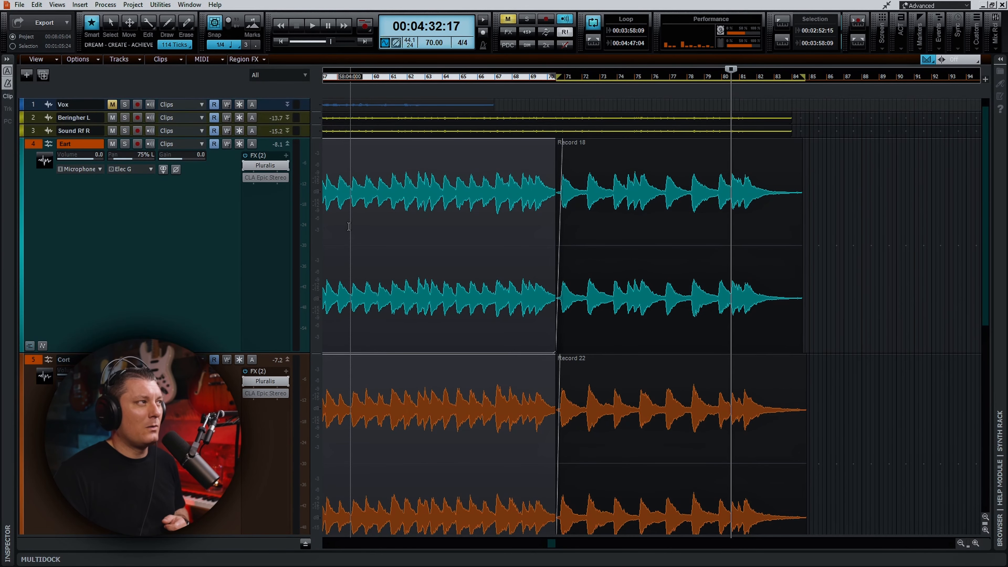
left_click_drag(264, 111, 263, 313)
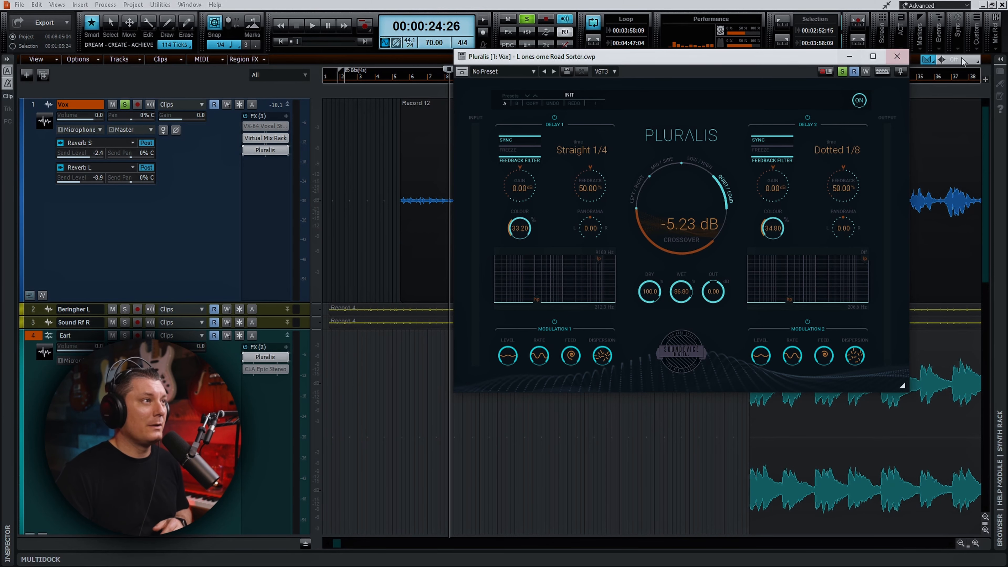
left_click(897, 56)
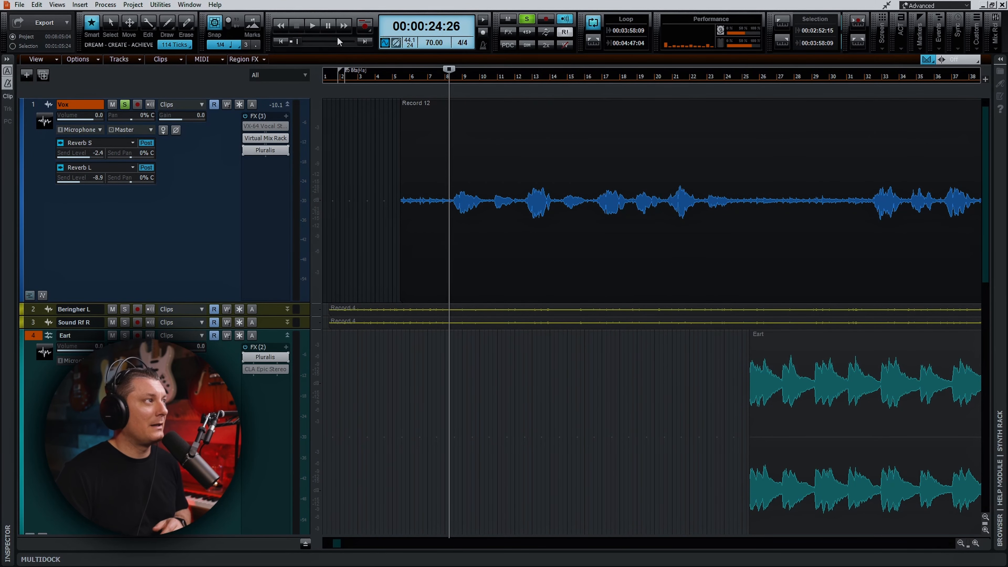
Step: Audition the soloed vocal from 00:00:24:26 with Pluralis active, raising the Vox track's gain to 8.5 during playback
left_click(311, 25)
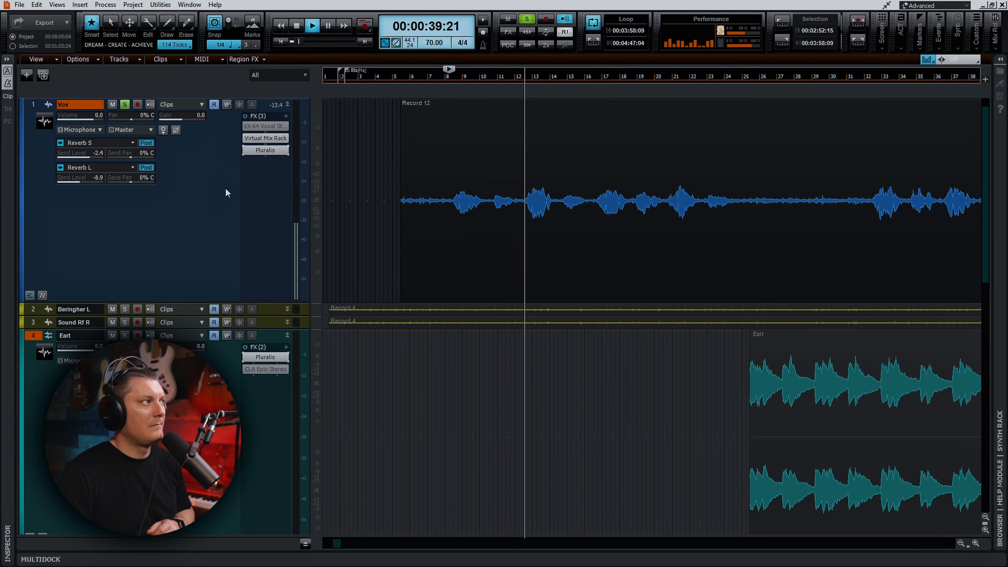
left_click_drag(181, 118, 192, 118)
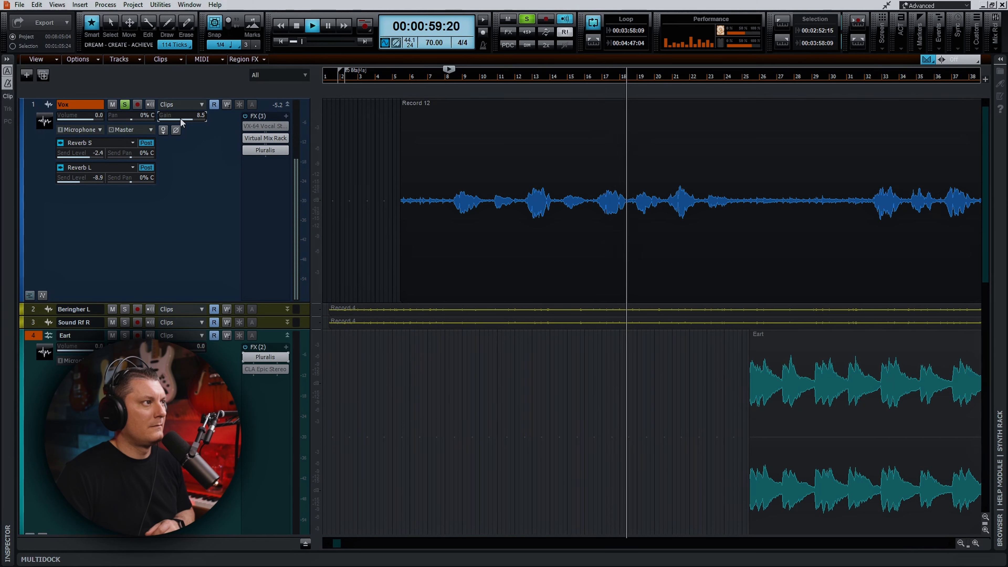
left_click(298, 25)
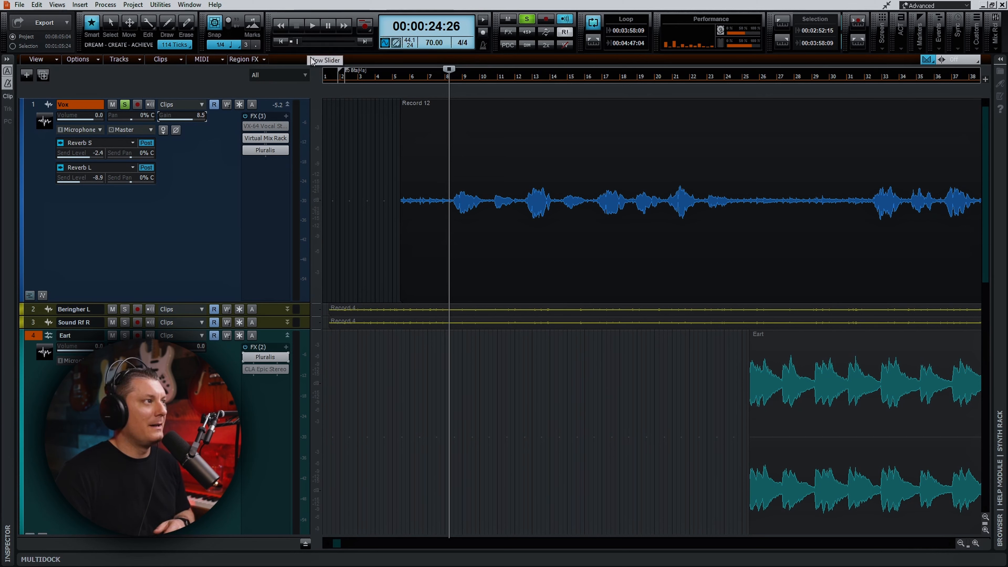
Step: Turn off solo on the Vox track and play the full mix from measure 25, just before the Eart clip
left_click(124, 105)
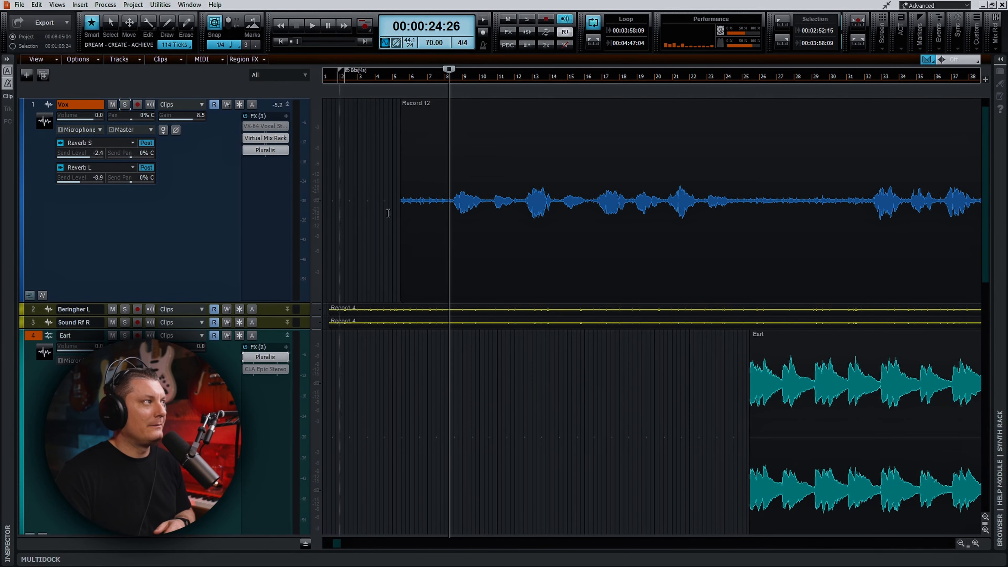
scroll(516, 244, "down", 8)
scroll(515, 244, "up", 6)
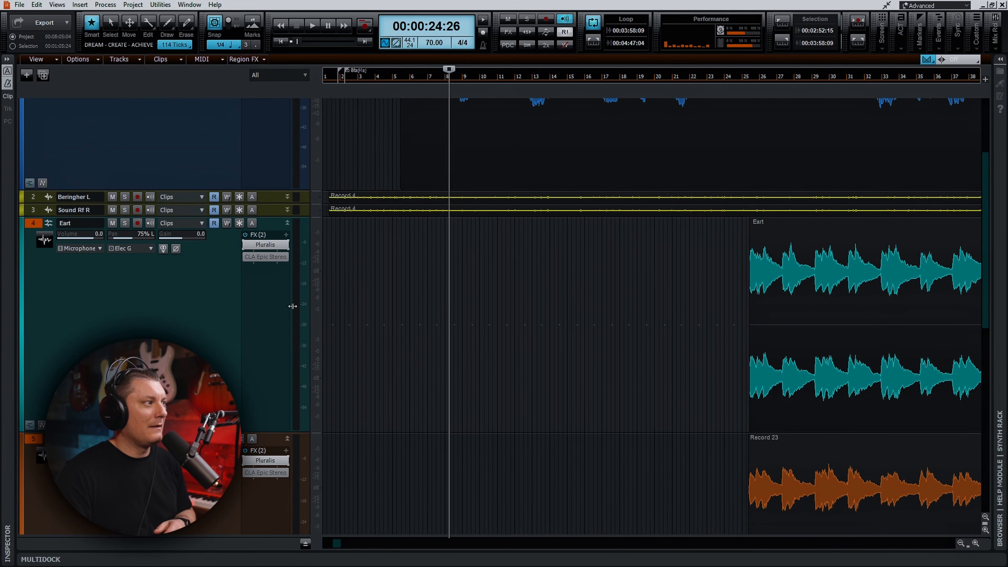
scroll(538, 324, "up", 3)
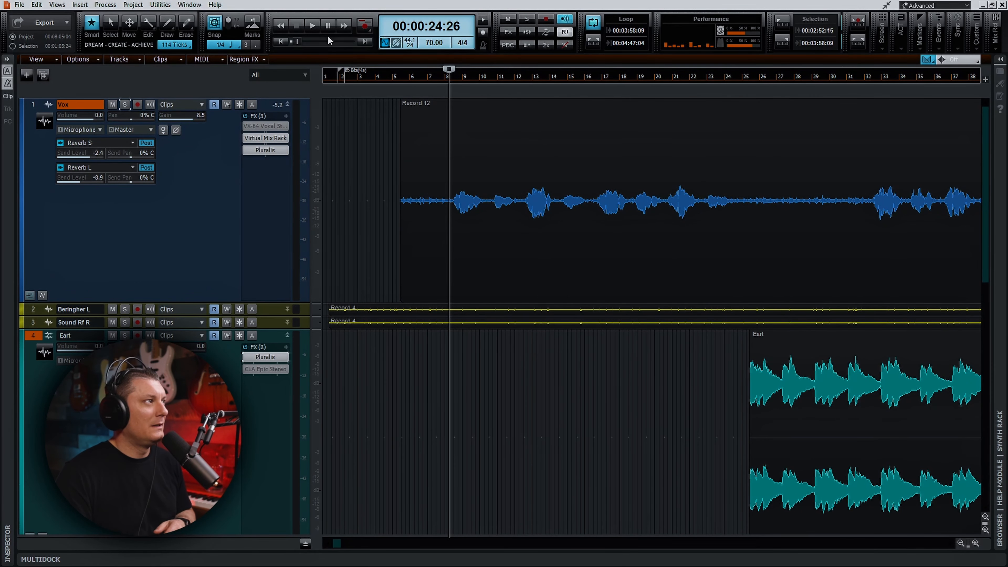
left_click(742, 77)
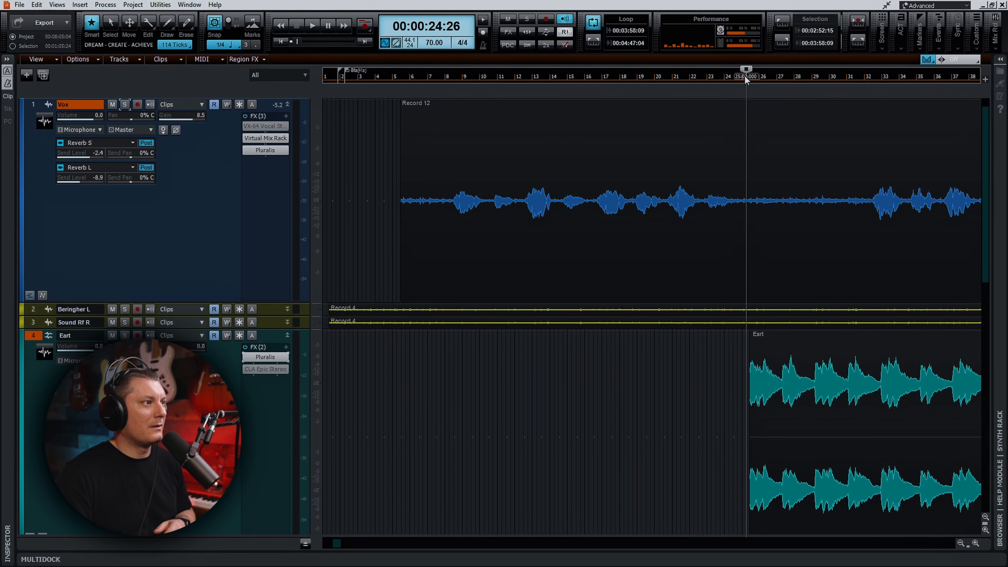
left_click(316, 23)
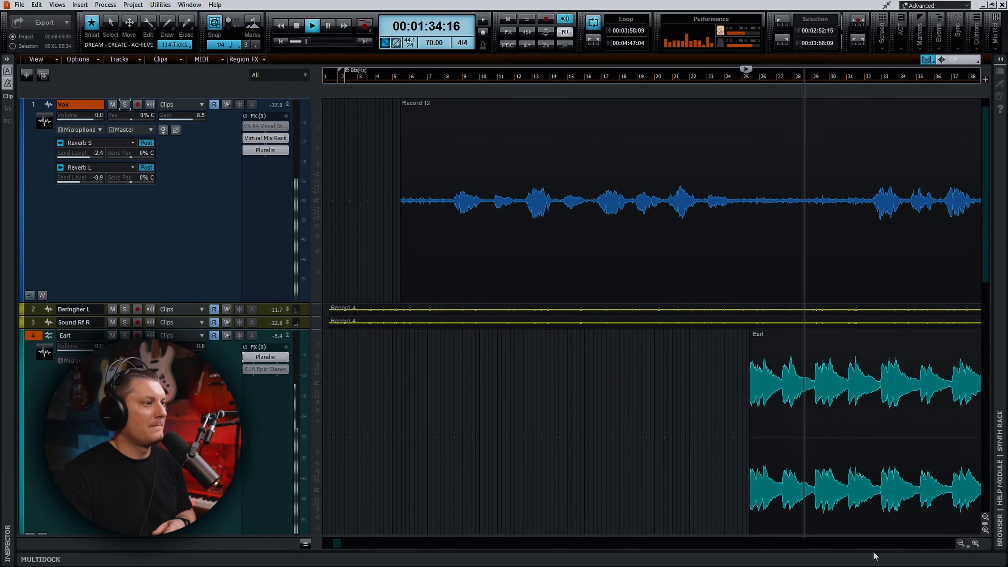
Step: Adjust the Vox track's gain to 8.0 while the full mix plays, and stop playback
left_click(960, 543)
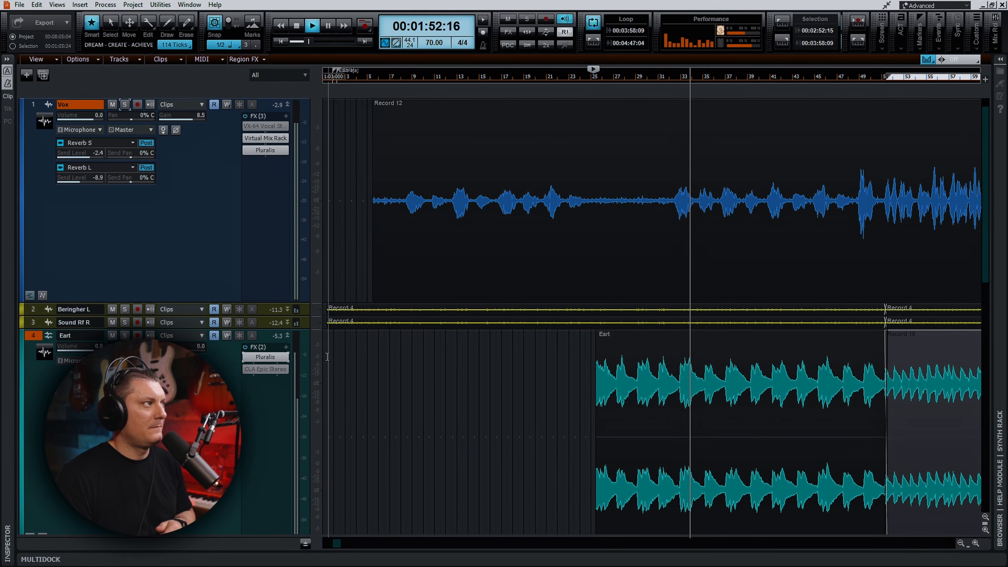
left_click_drag(193, 118, 189, 119)
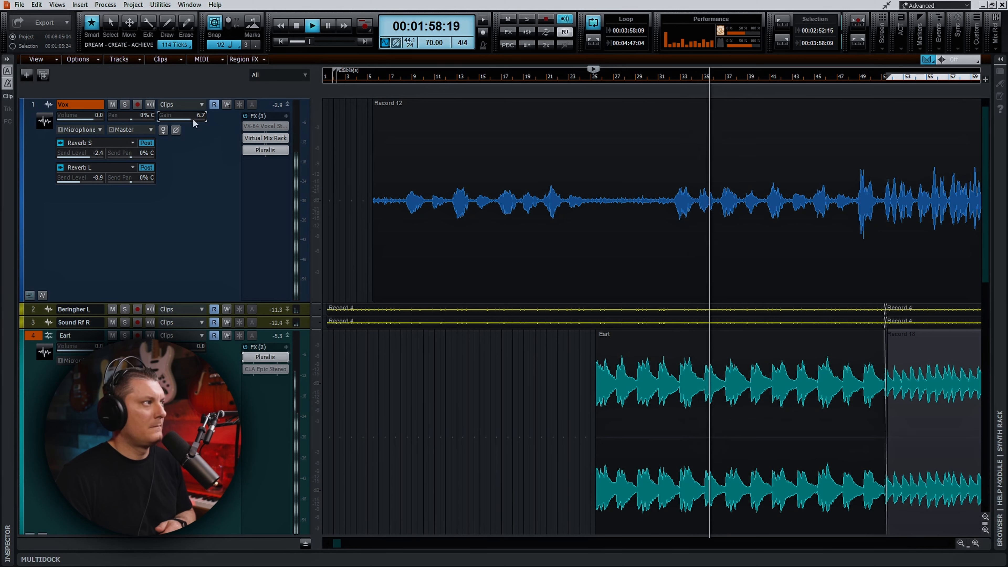
left_click_drag(192, 119, 193, 119)
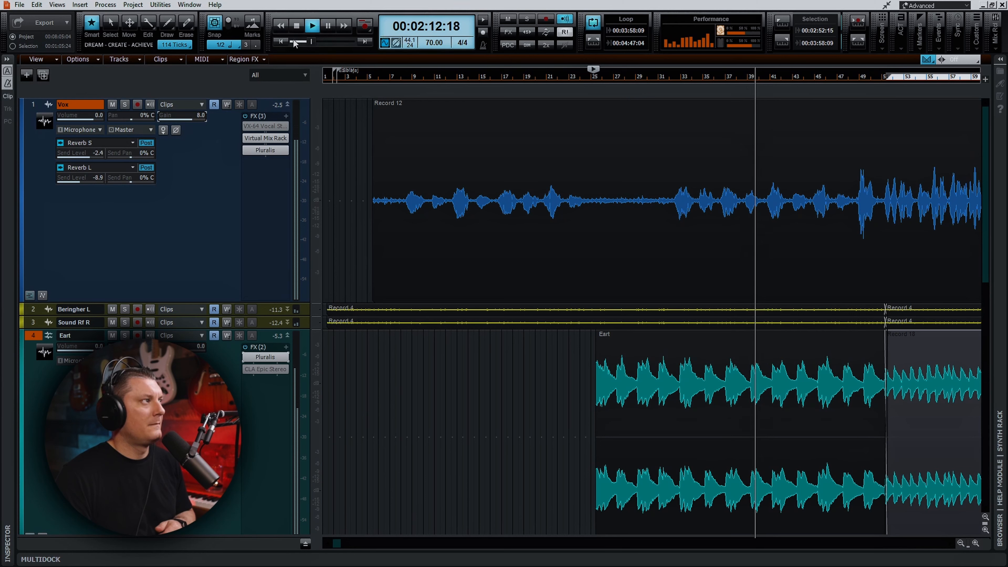
left_click(297, 26)
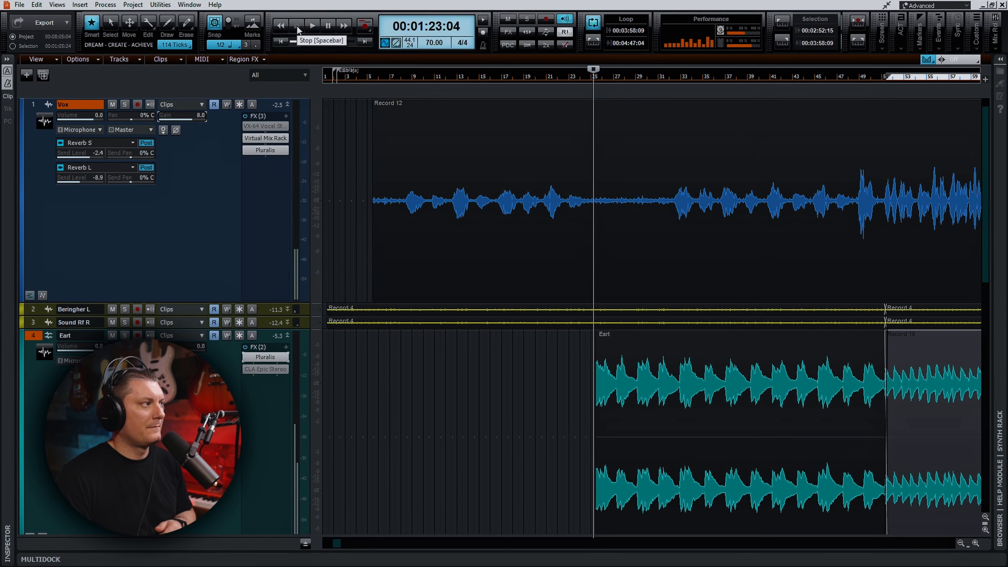